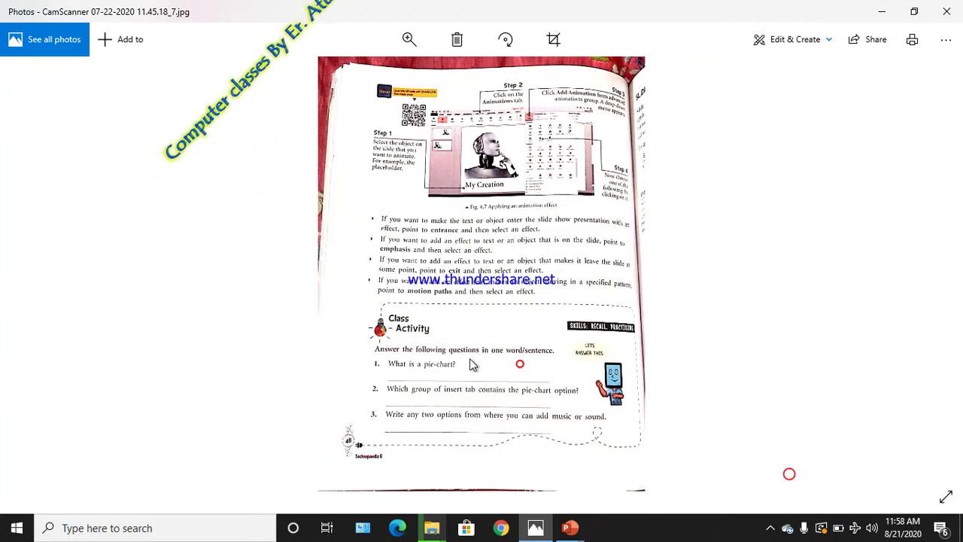
- Glance at the textbook photo, then bring up My School.pptx with the Animations tab showing
click(768, 530)
click(444, 416)
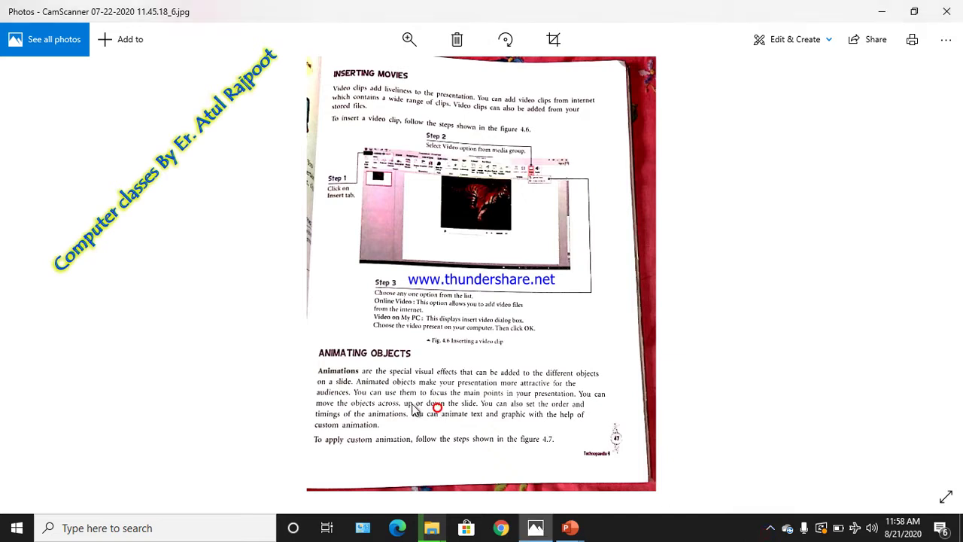
scroll(412, 407, up, 2)
scroll(427, 373, up, 1)
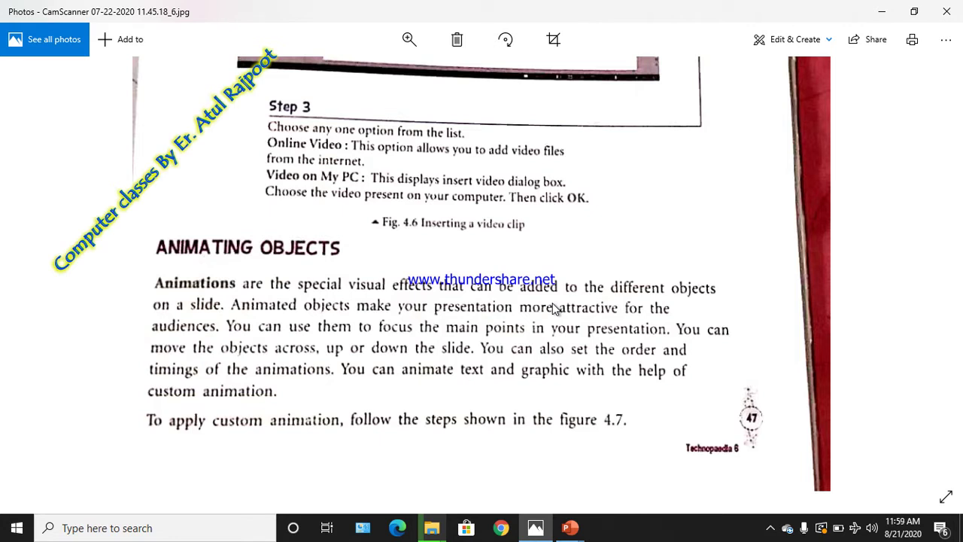
scroll(553, 307, down, 2)
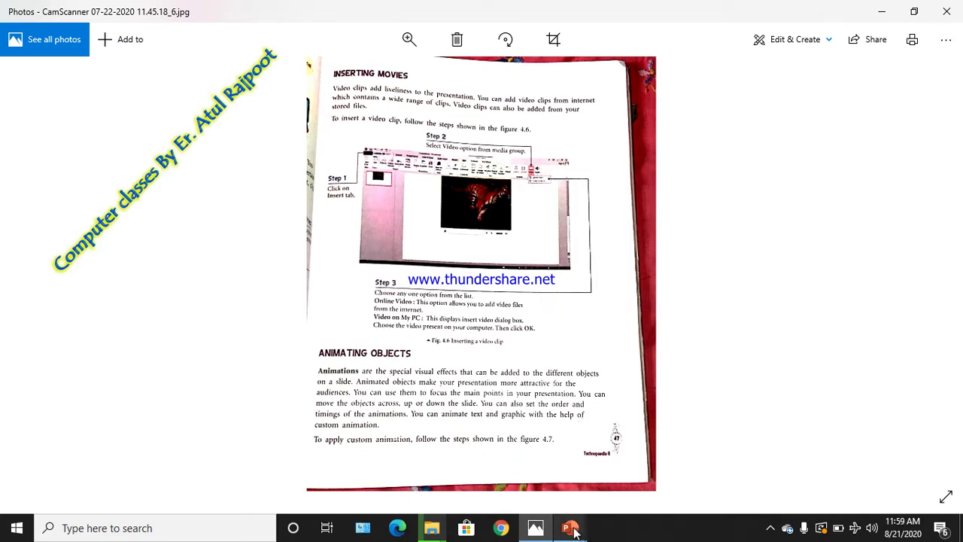
mouse_move(569, 528)
click(525, 449)
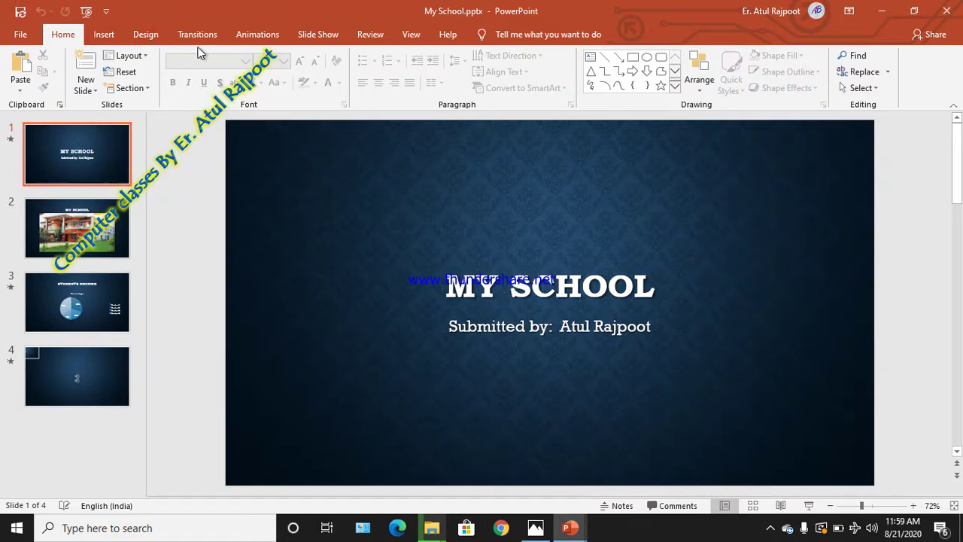
click(256, 37)
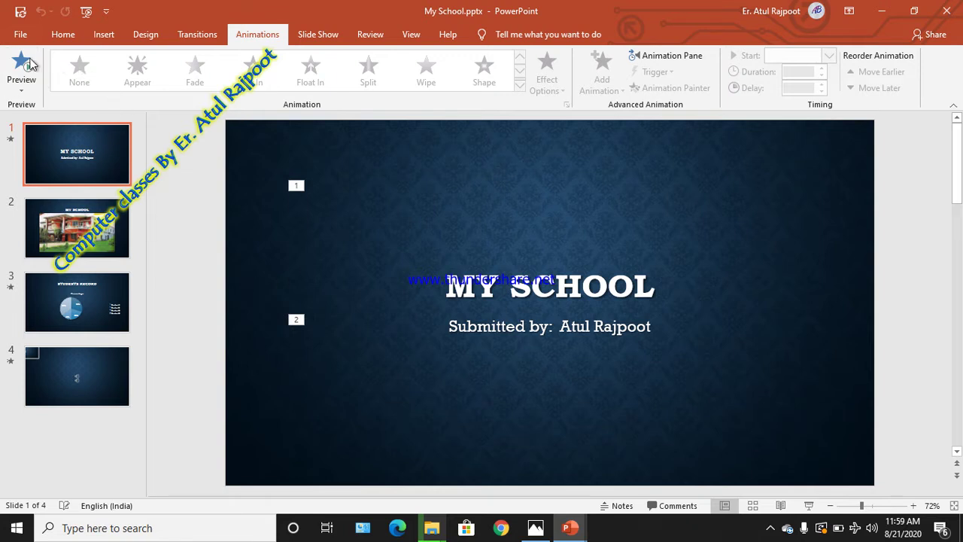
- Preview the existing animations, then give the MY SCHOOL title a Grow & Turn entrance
click(17, 66)
click(479, 291)
click(554, 340)
click(611, 285)
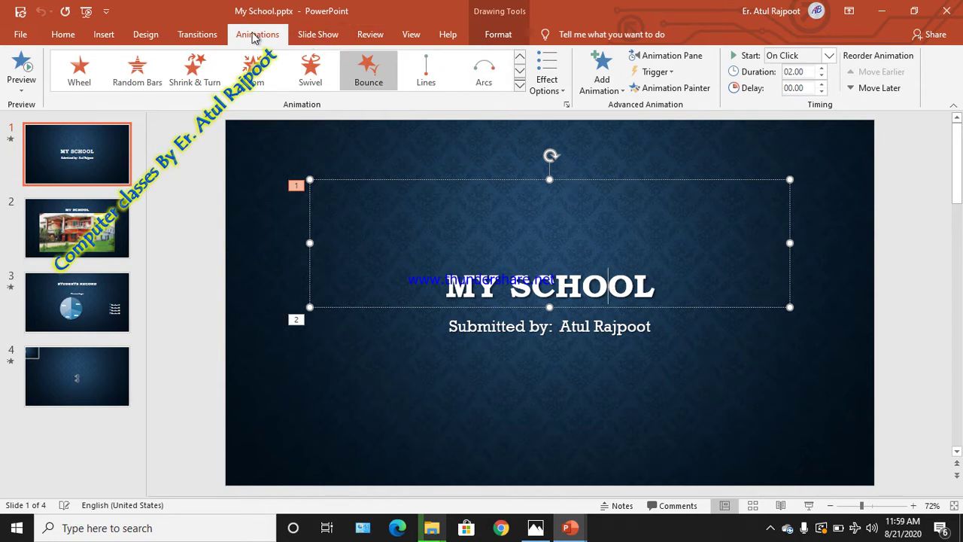
click(519, 88)
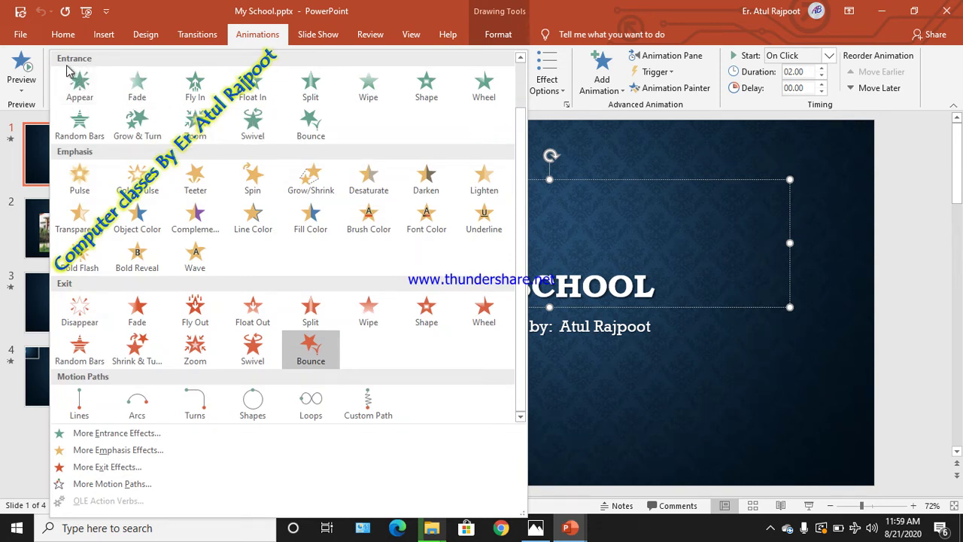
click(137, 125)
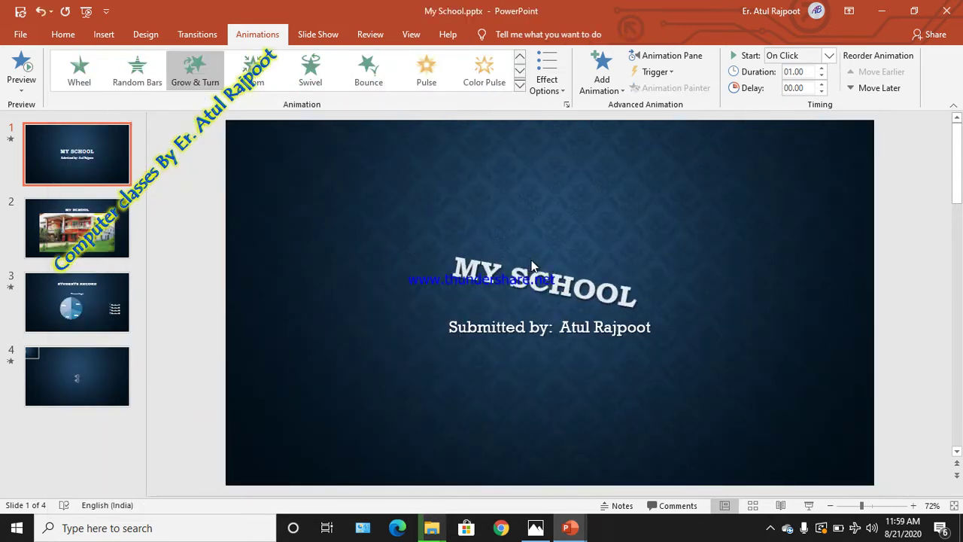
- Try Spin on the MY SCHOOL title, then replace it with the Fly Out exit effect
click(519, 85)
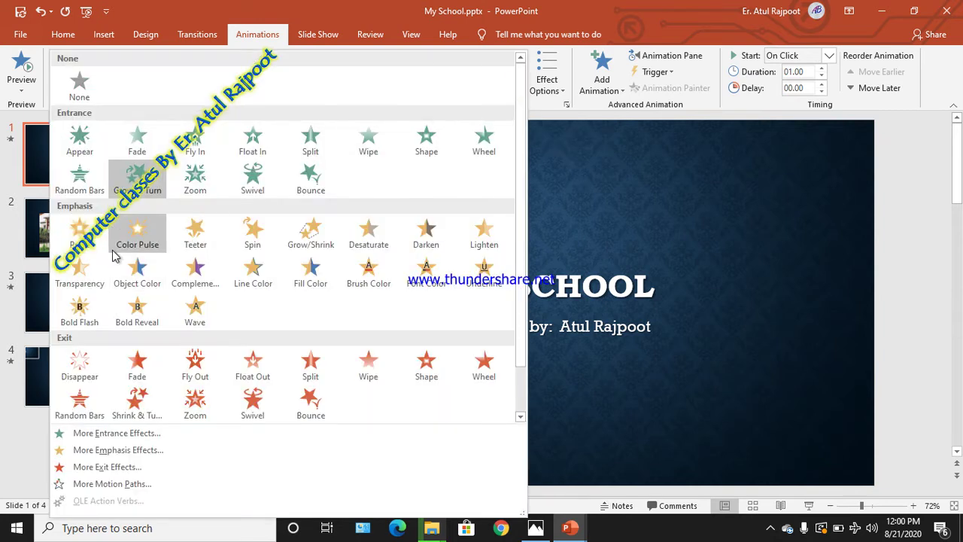
click(247, 242)
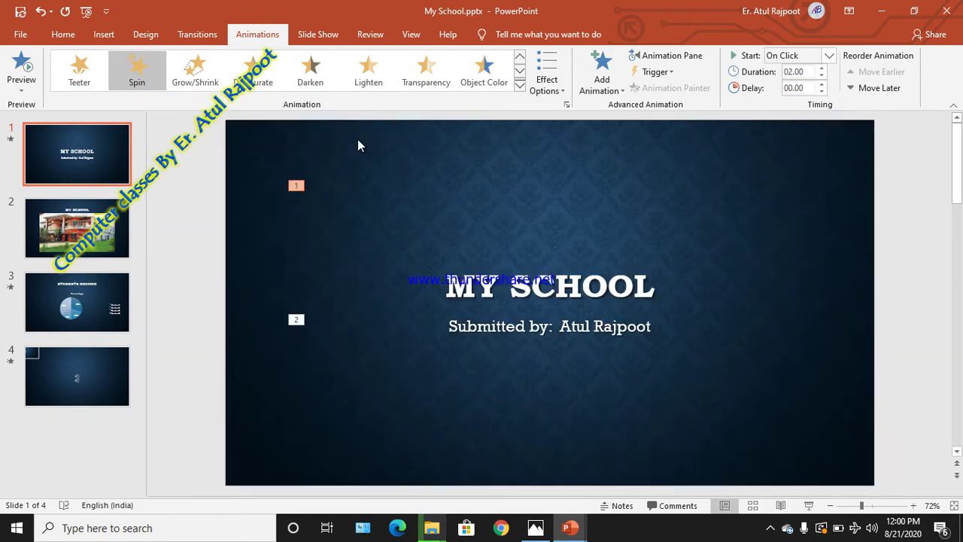
click(519, 85)
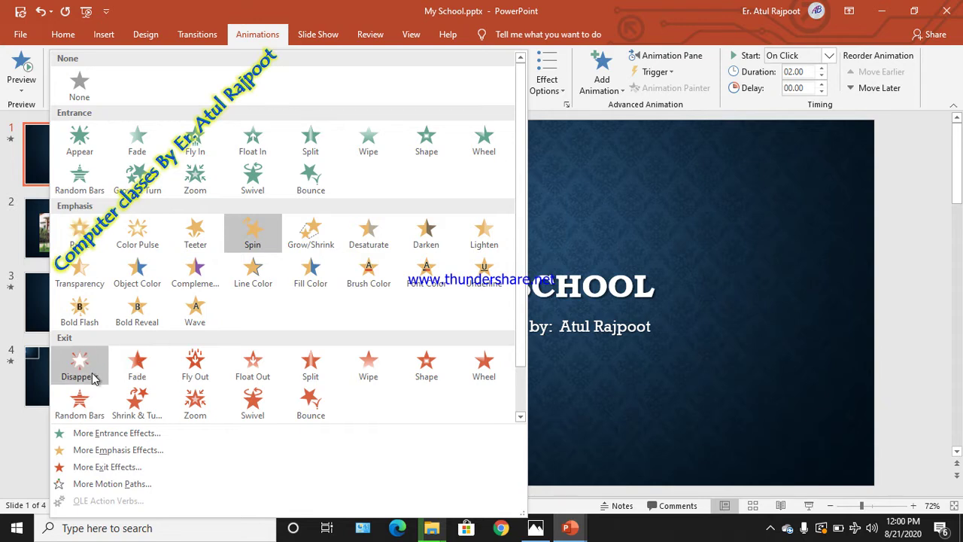
click(197, 374)
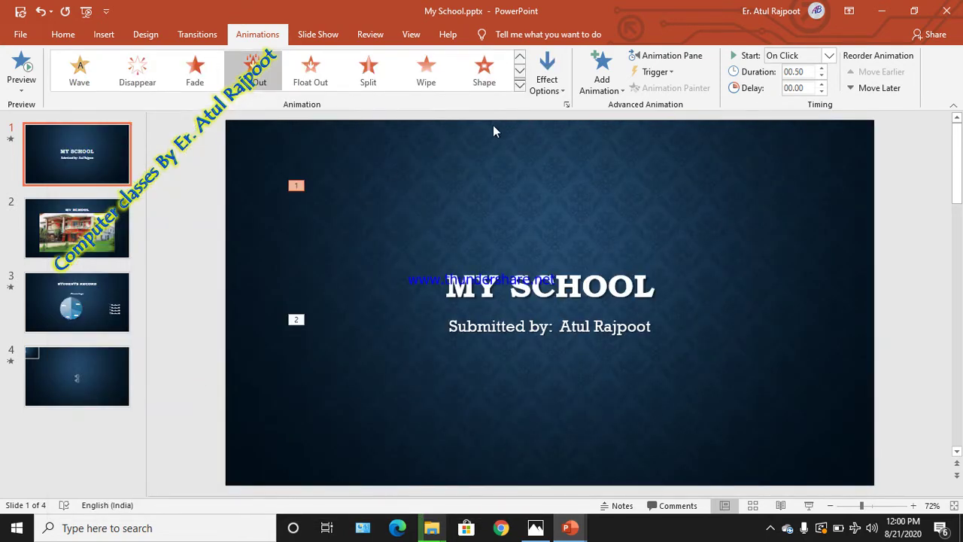
click(519, 87)
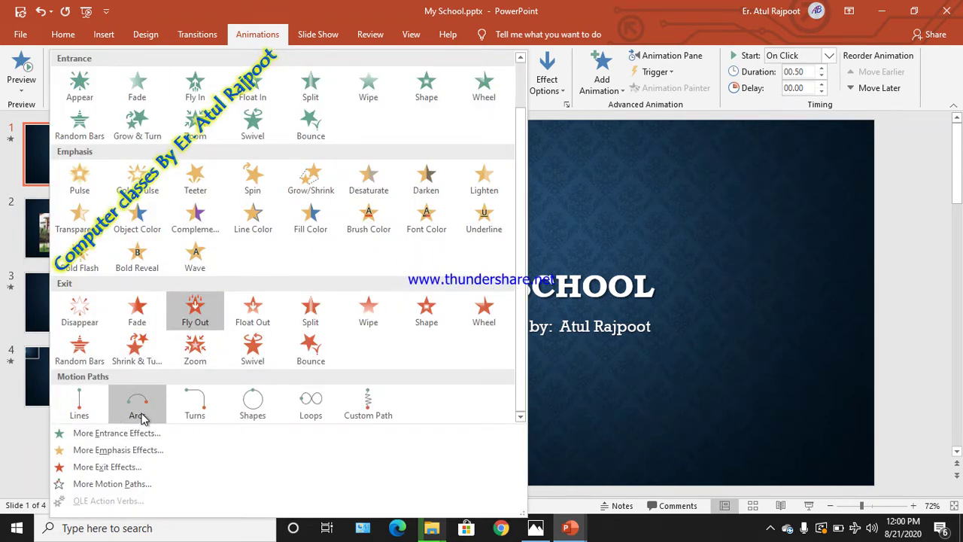
- Move the title along a Turns motion path, then switch it to the circular Shapes path
click(189, 410)
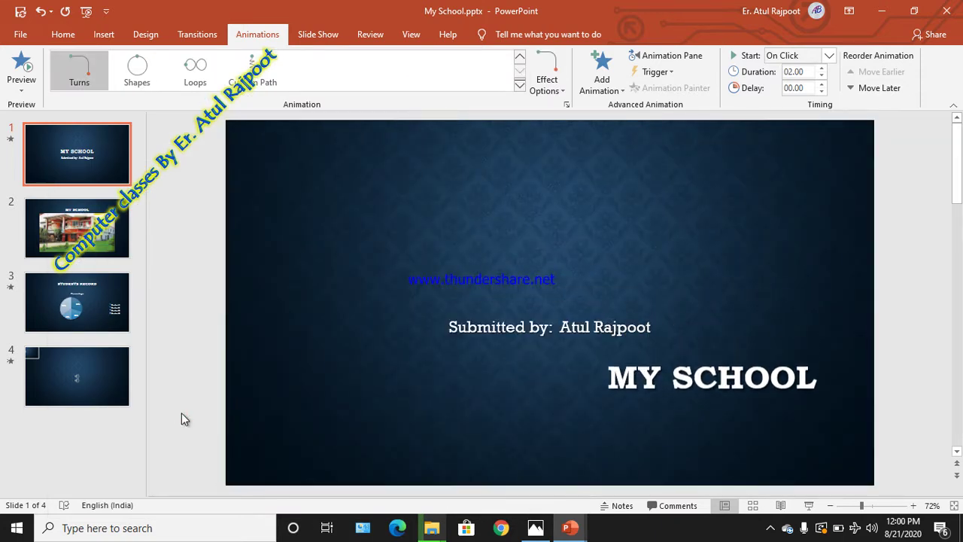
click(142, 82)
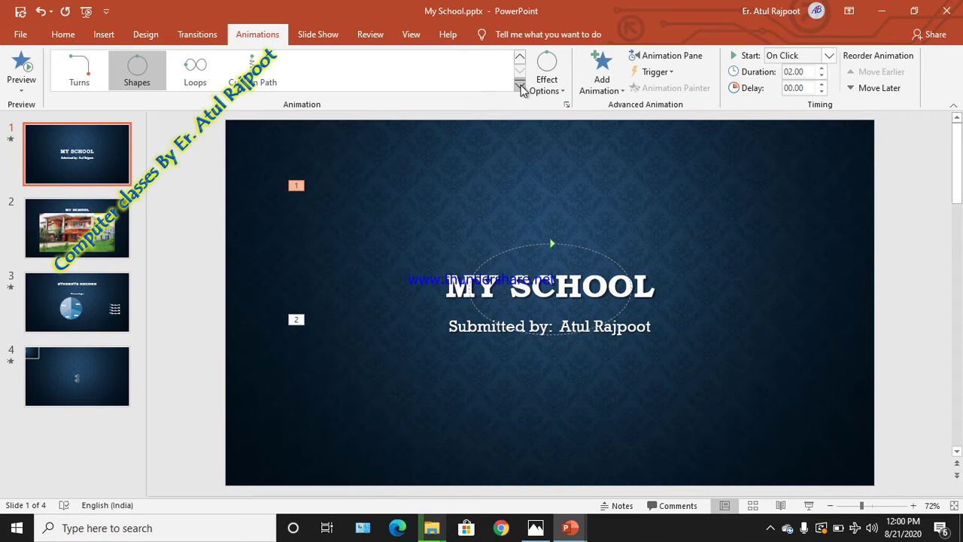
click(519, 85)
scroll(143, 162, up, 1)
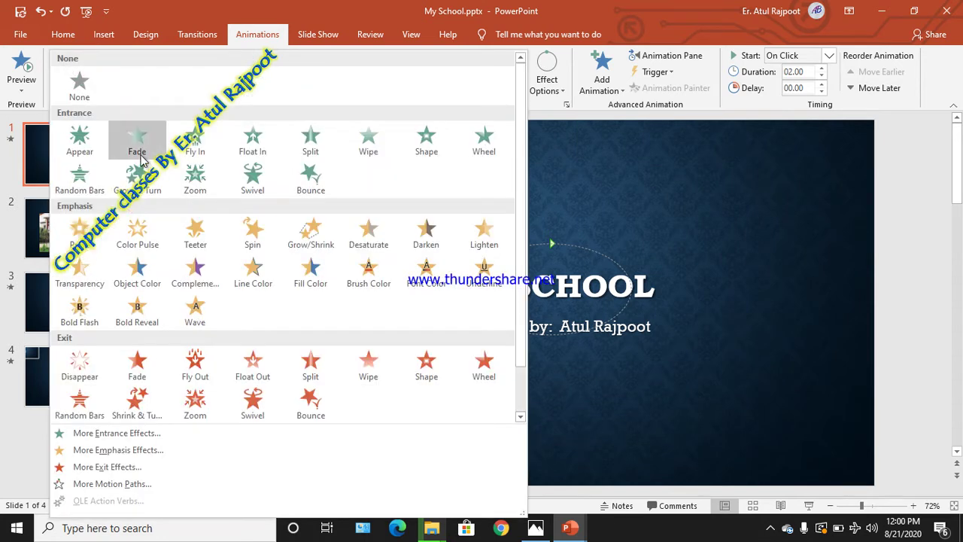
scroll(71, 233, down, 1)
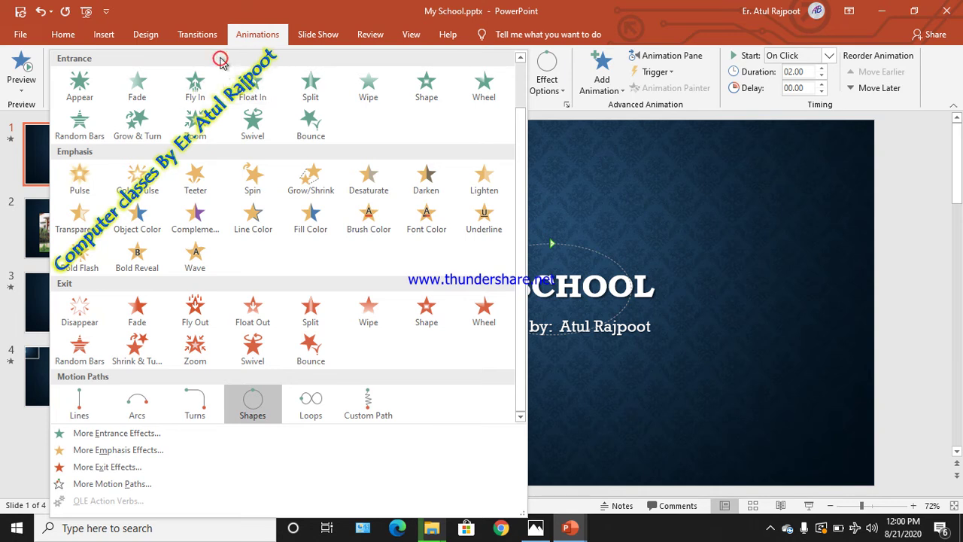
click(265, 45)
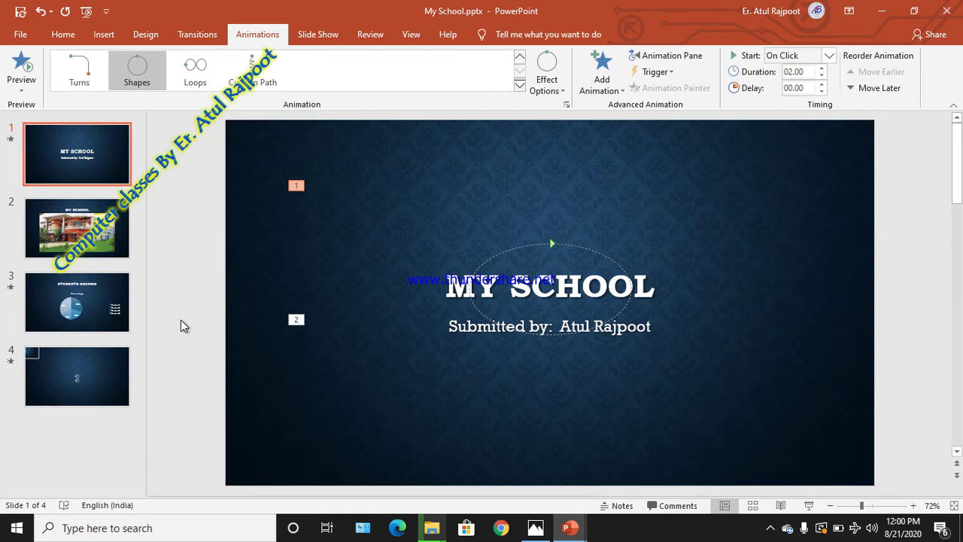
click(194, 36)
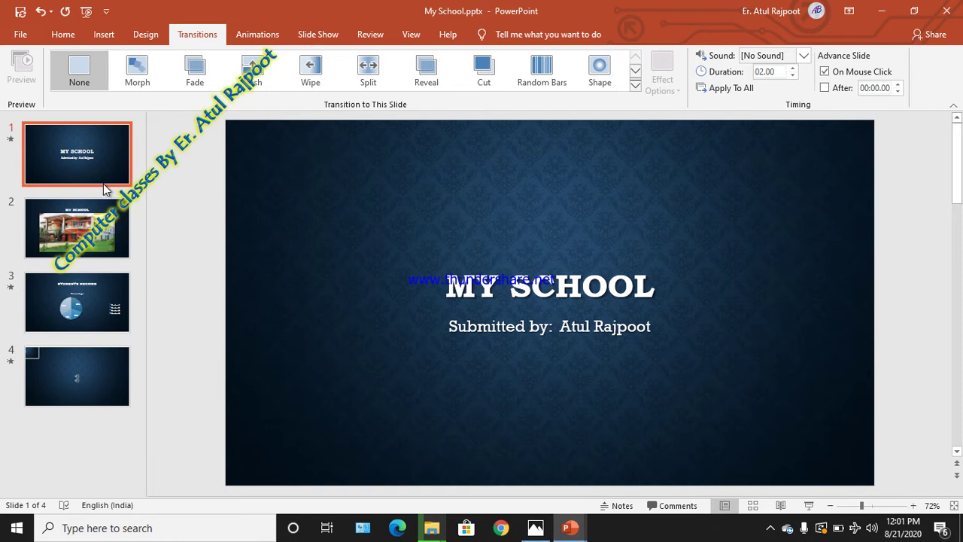
- Select slide 2, the MY SCHOOL school-photo slide
click(63, 220)
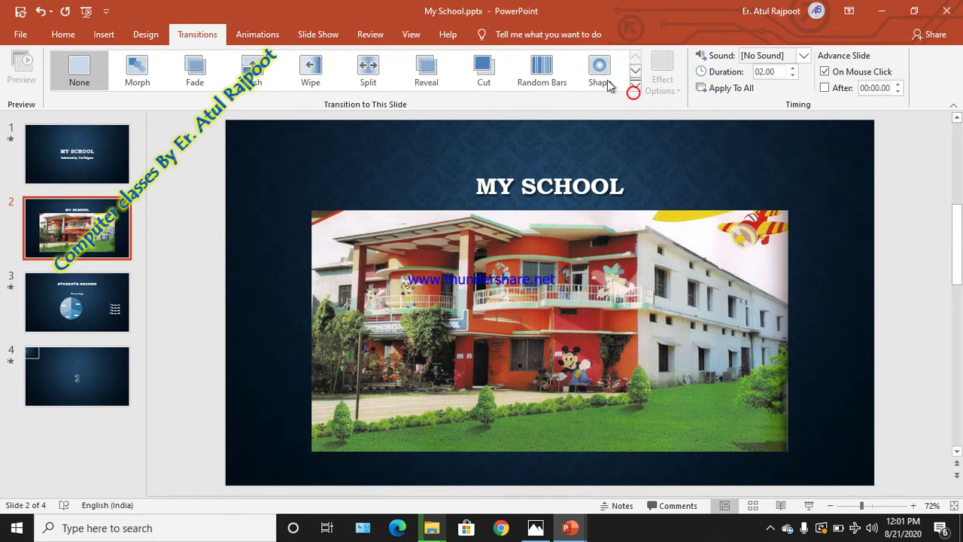
- Try Random Bars and Morph transitions on slide 2, previewing the result
click(547, 81)
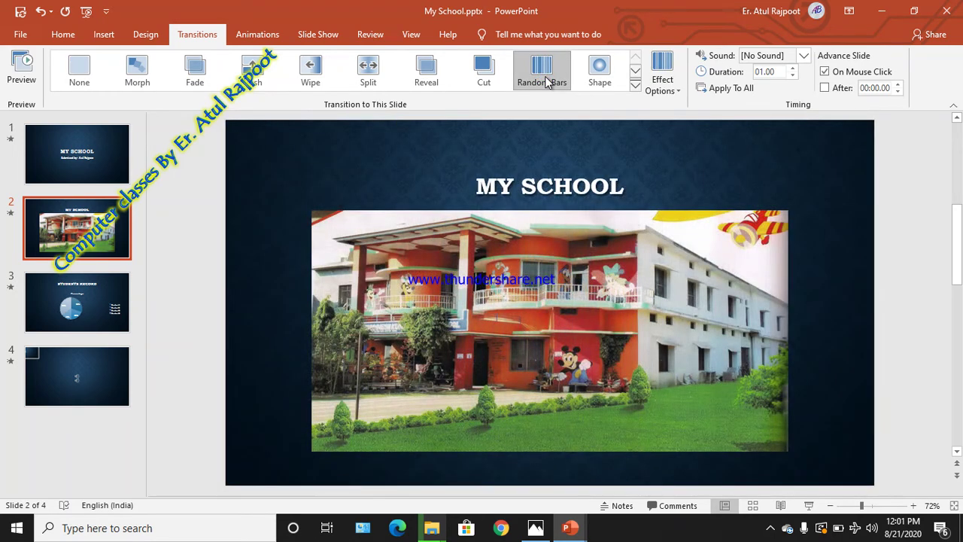
click(119, 171)
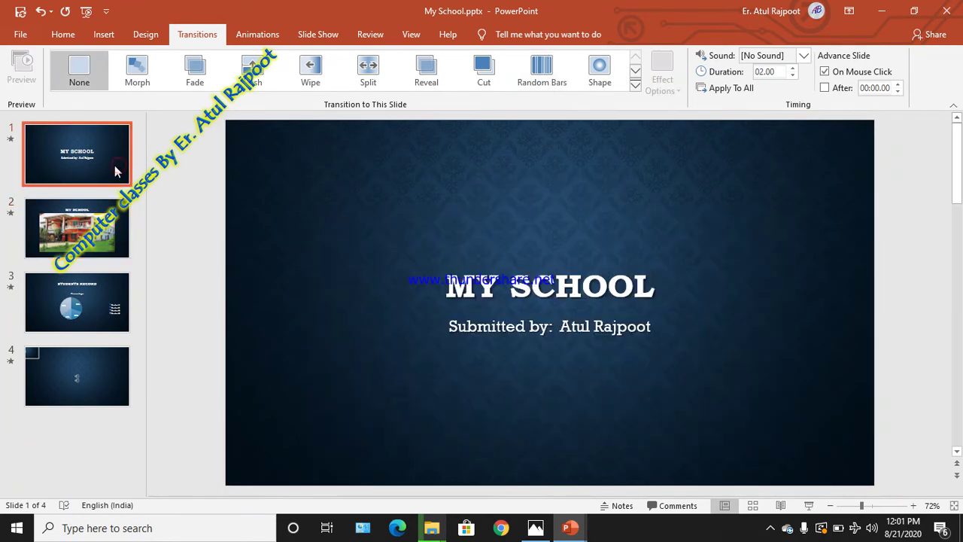
click(78, 245)
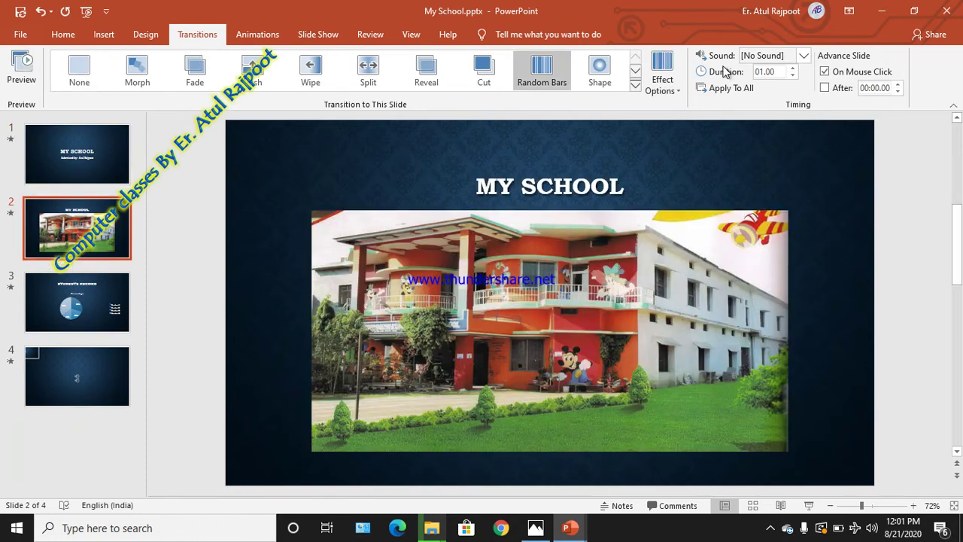
click(535, 80)
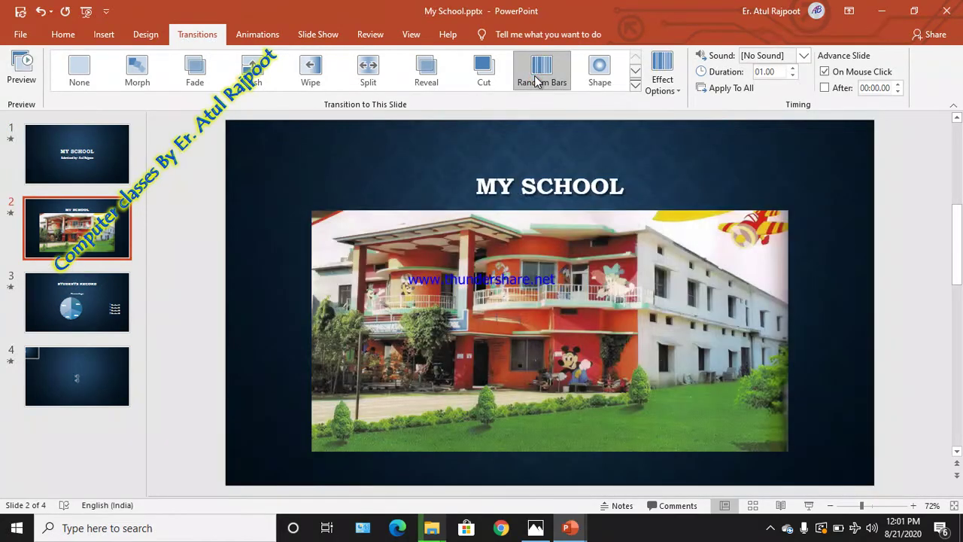
click(535, 80)
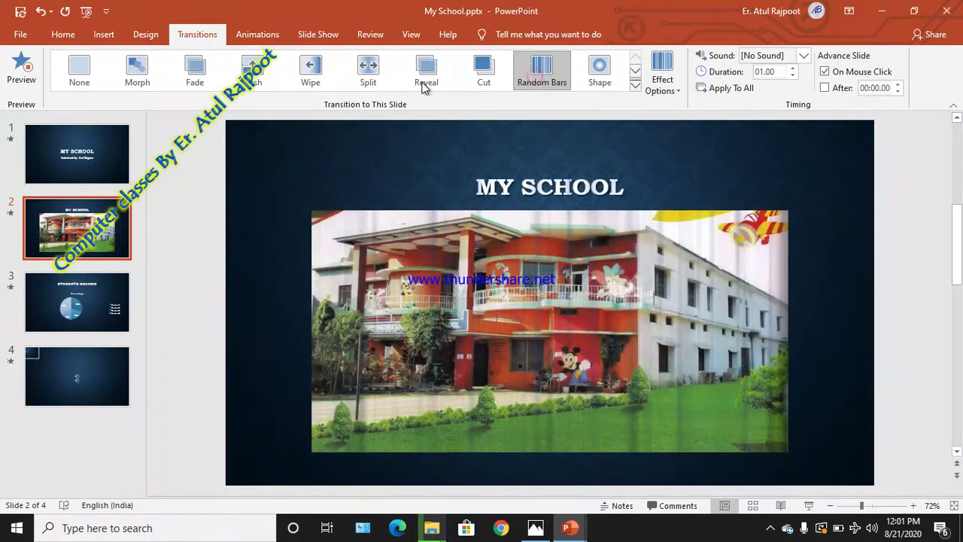
click(21, 68)
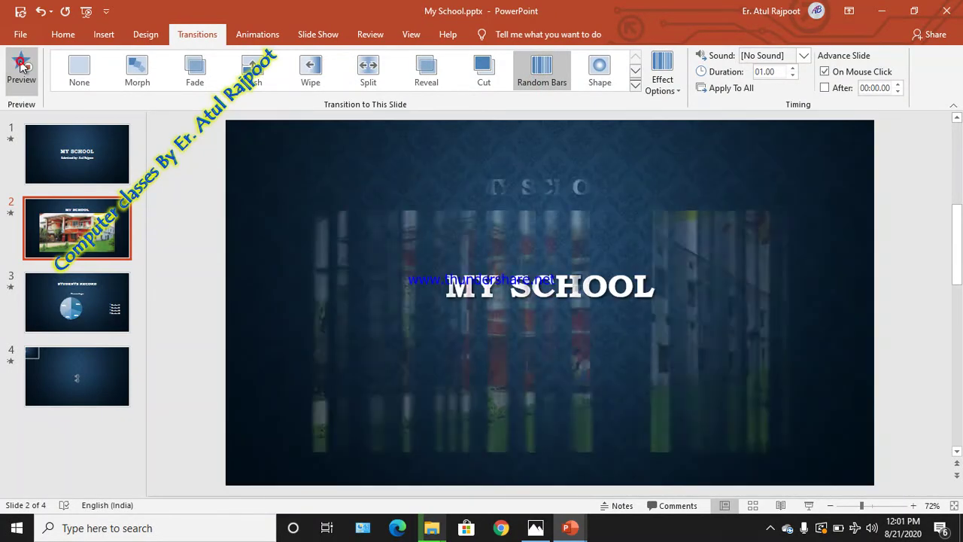
click(21, 66)
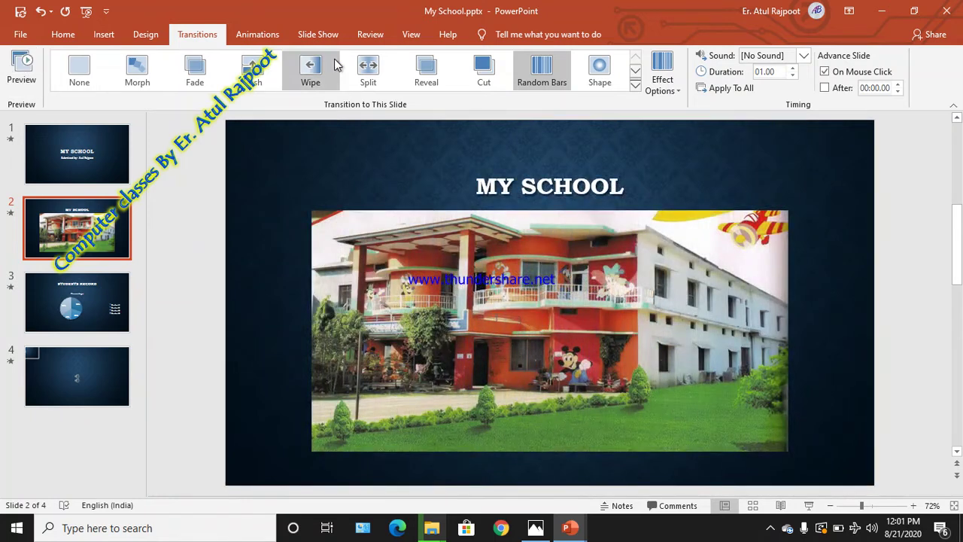
click(152, 74)
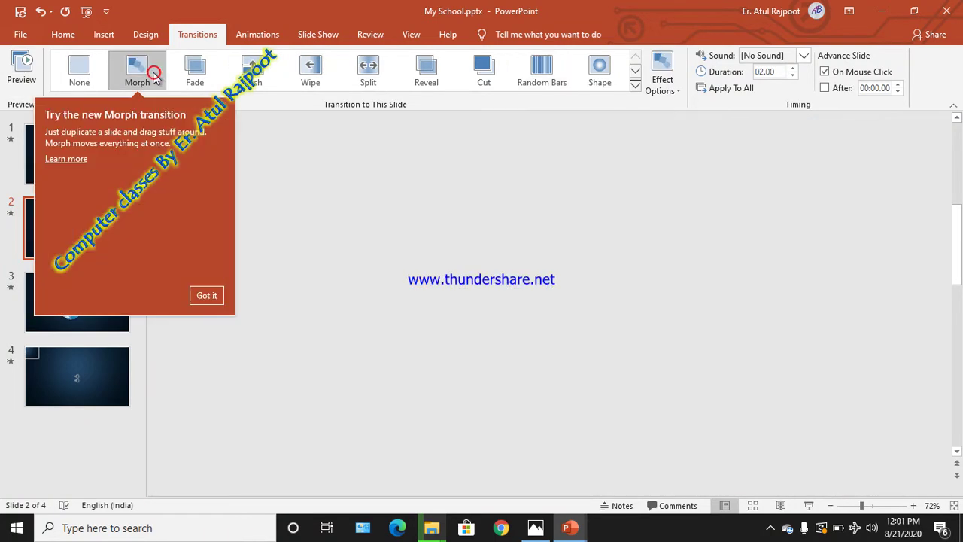
click(206, 295)
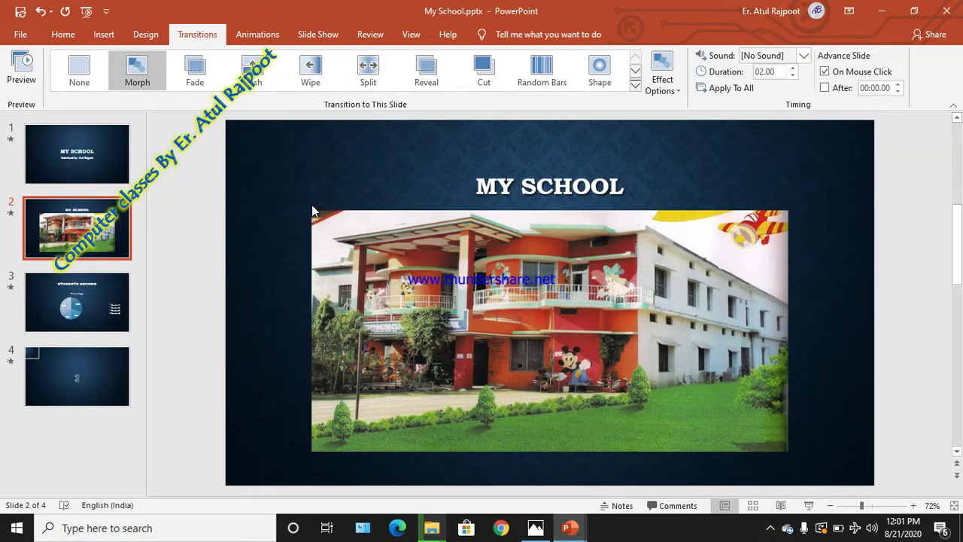
- Try Split, Reveal and Dissolve, then settle on Honeycomb for slide 2
click(367, 70)
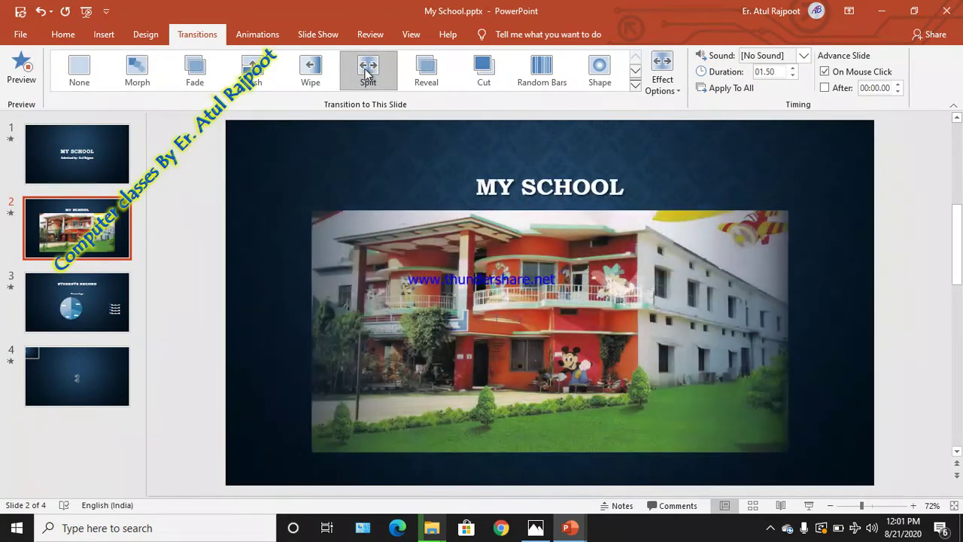
click(425, 70)
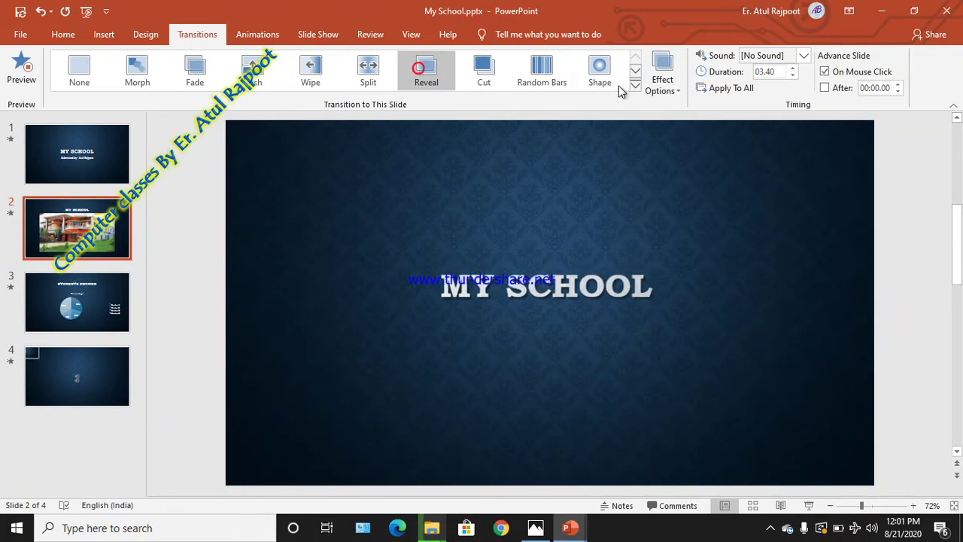
click(637, 84)
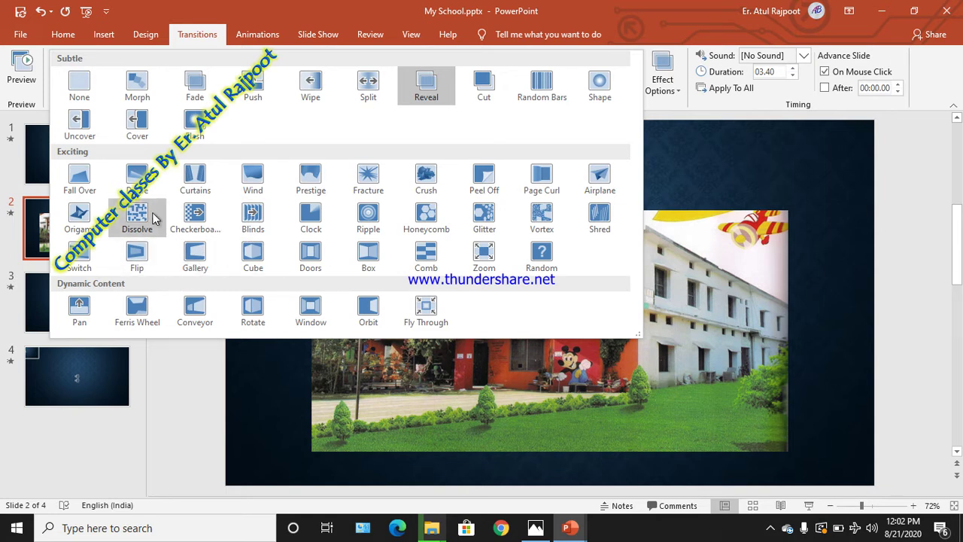
click(136, 222)
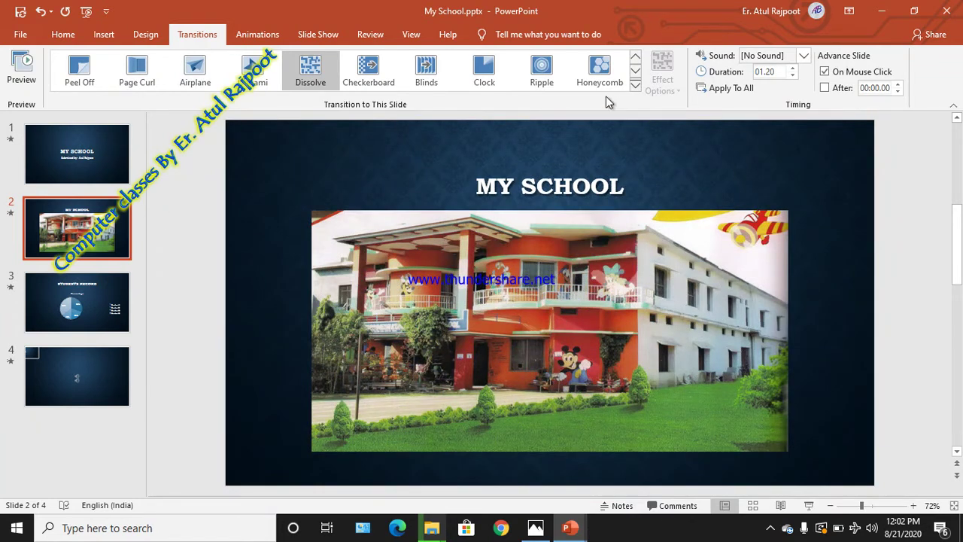
click(609, 73)
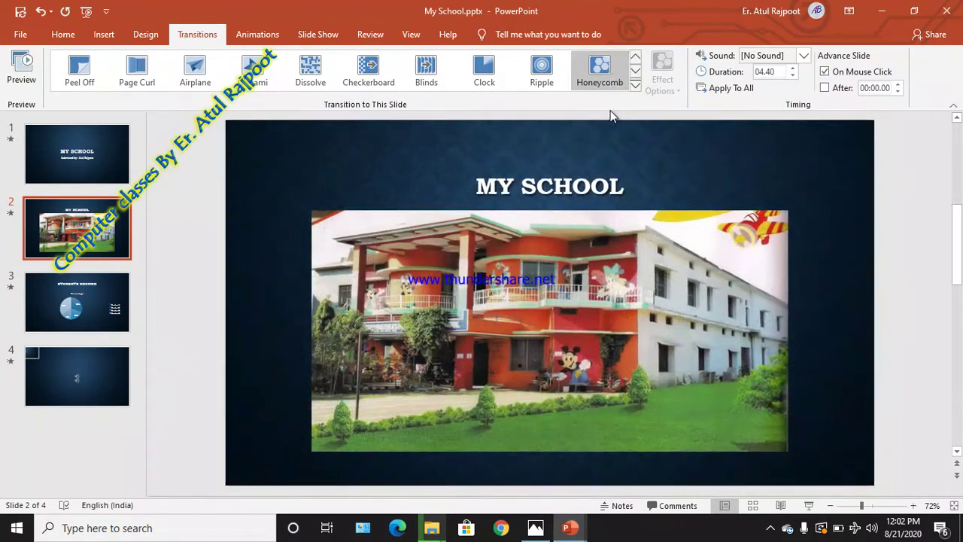
click(635, 87)
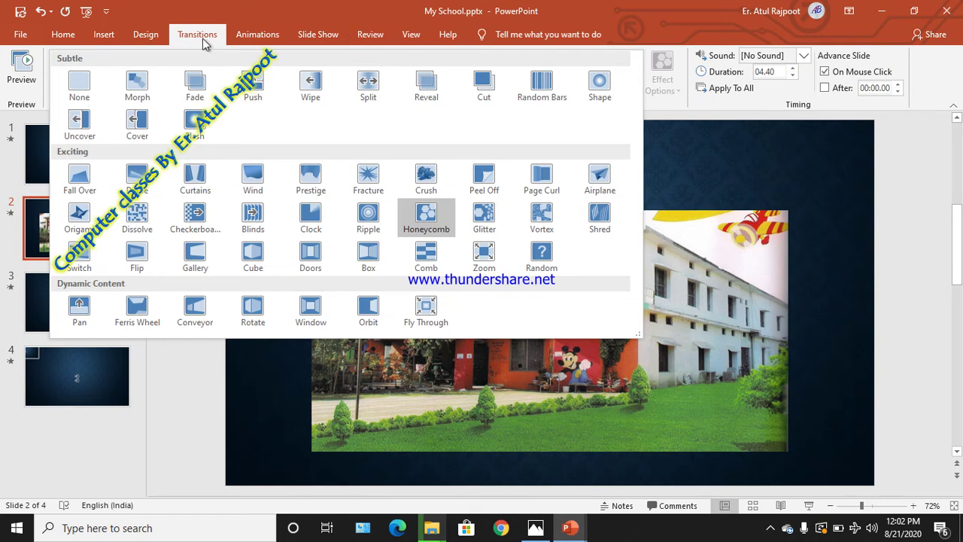
click(818, 253)
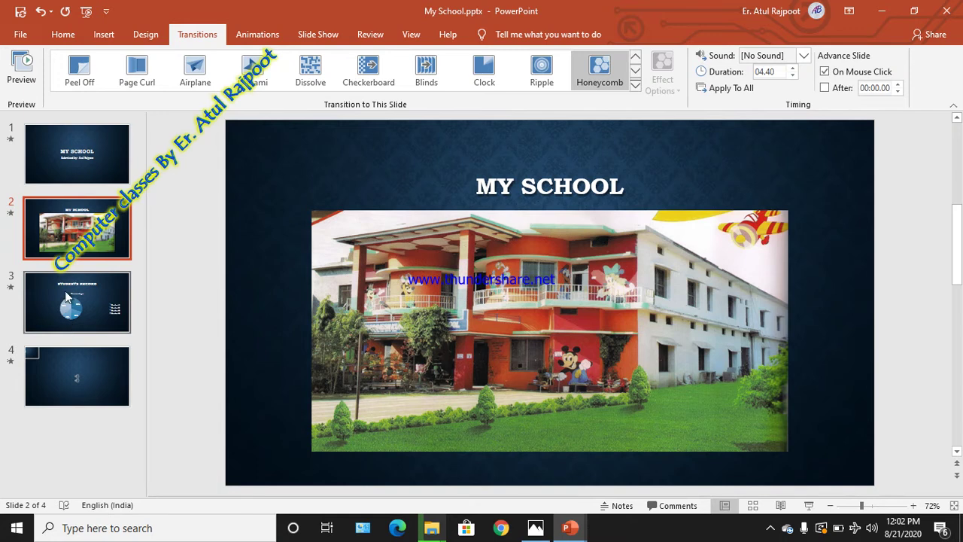
- Apply the Crush transition to slide 4
click(65, 361)
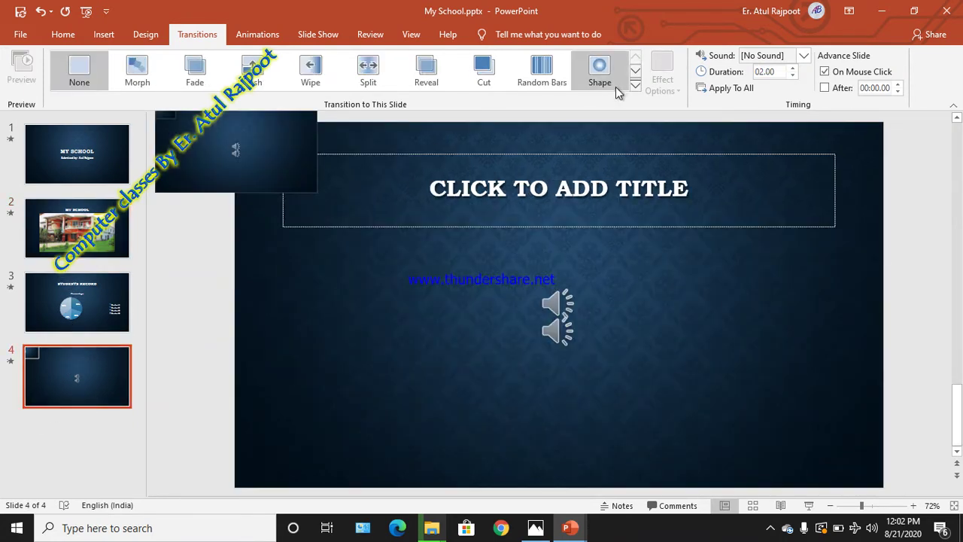
click(635, 85)
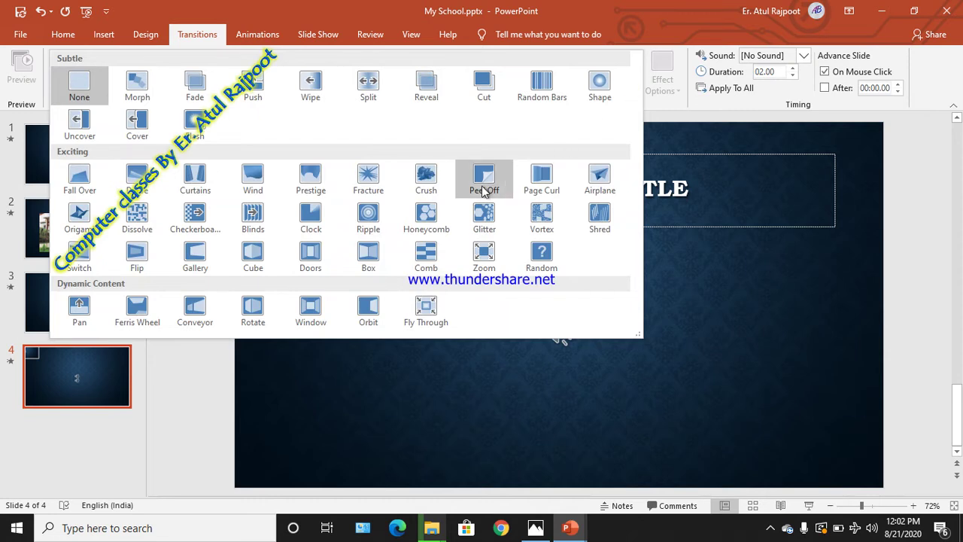
click(446, 185)
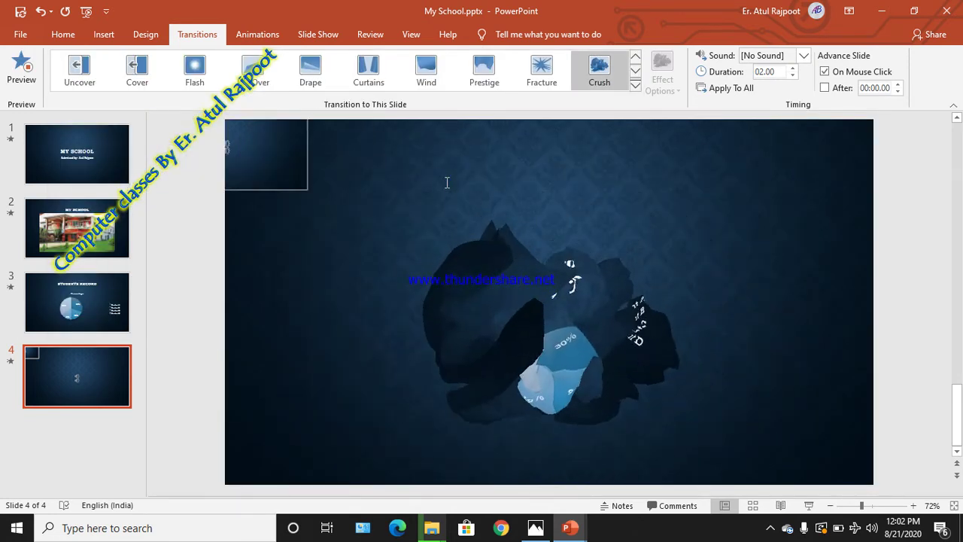
- Switch slide 2's transition from Crush to Airplane, then go to the Students Record slide
click(126, 163)
click(90, 248)
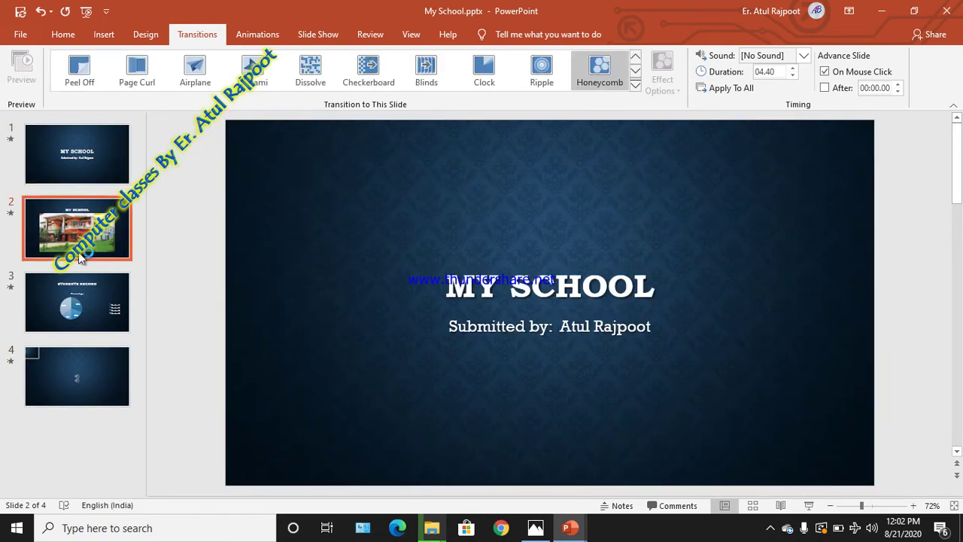
click(635, 90)
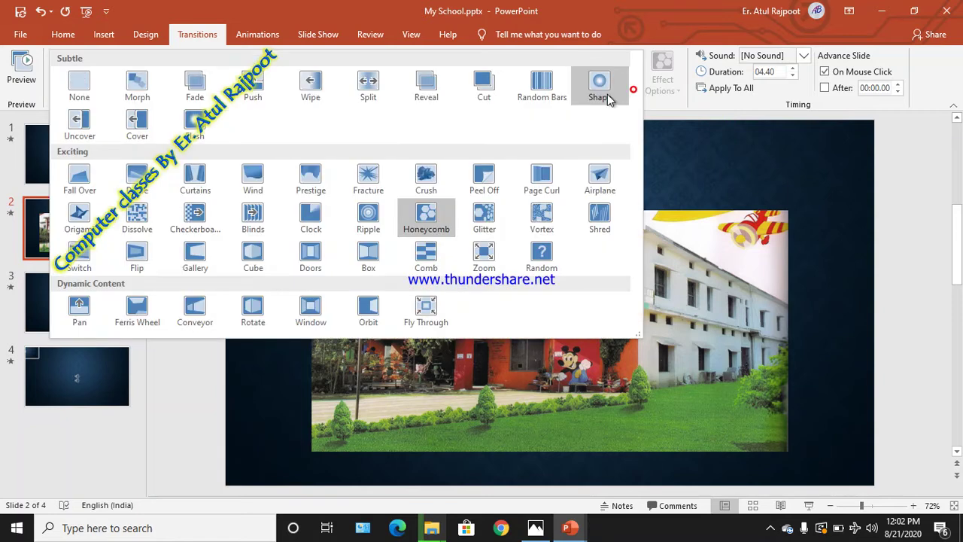
click(426, 177)
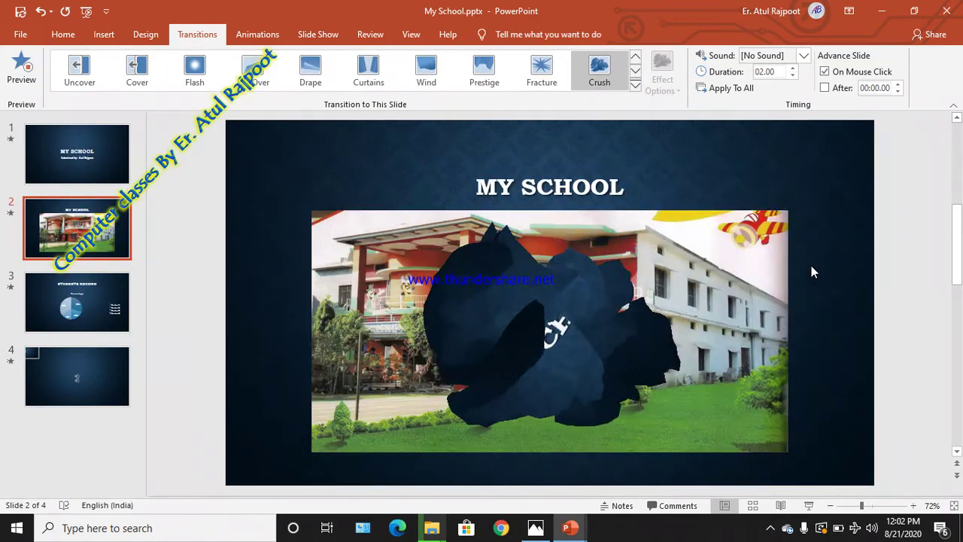
click(636, 86)
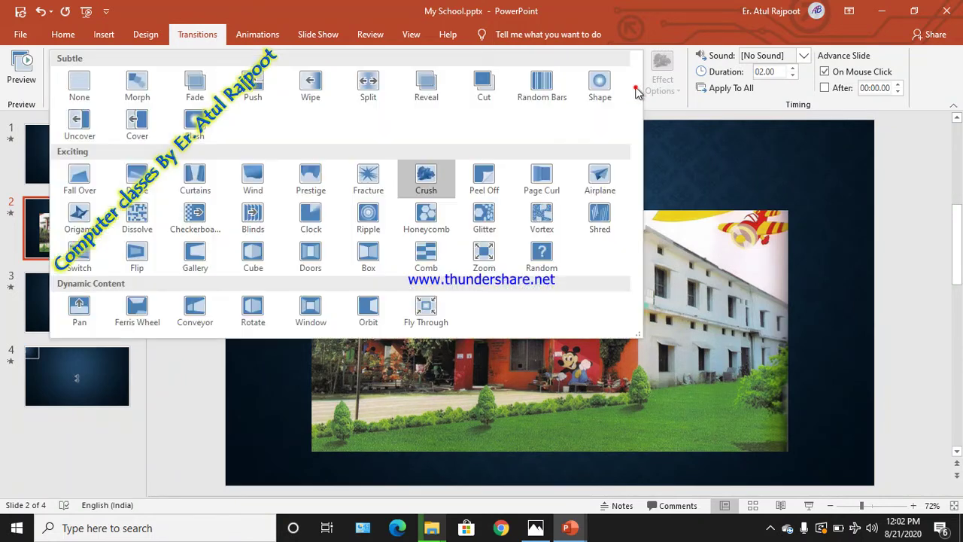
click(594, 184)
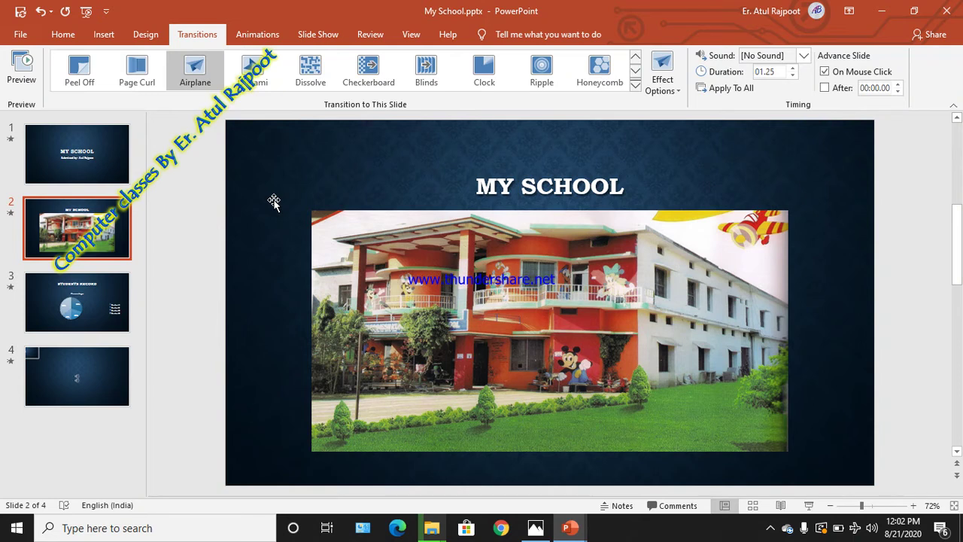
click(47, 318)
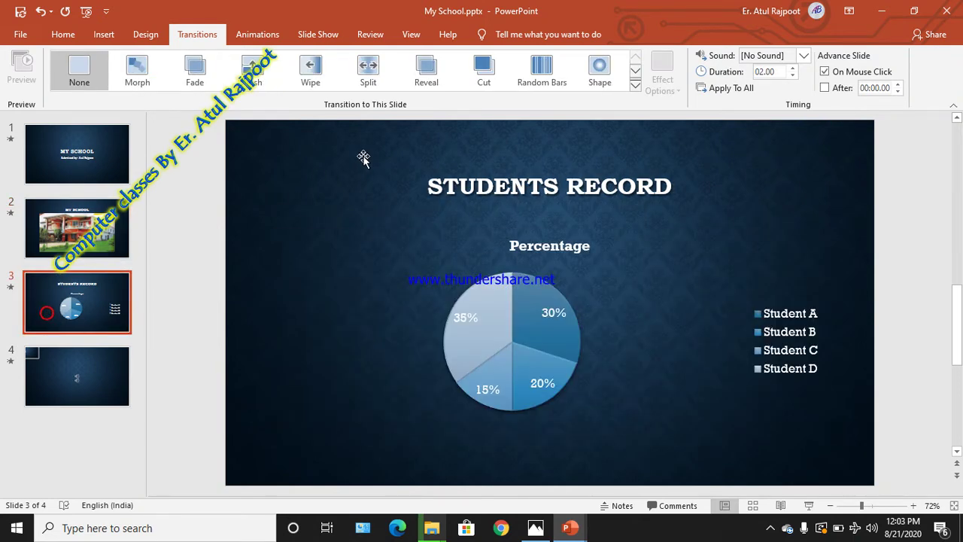
- Give slide 3 a Doors transition lasting 01.40, replacing a briefly applied Cut
click(487, 74)
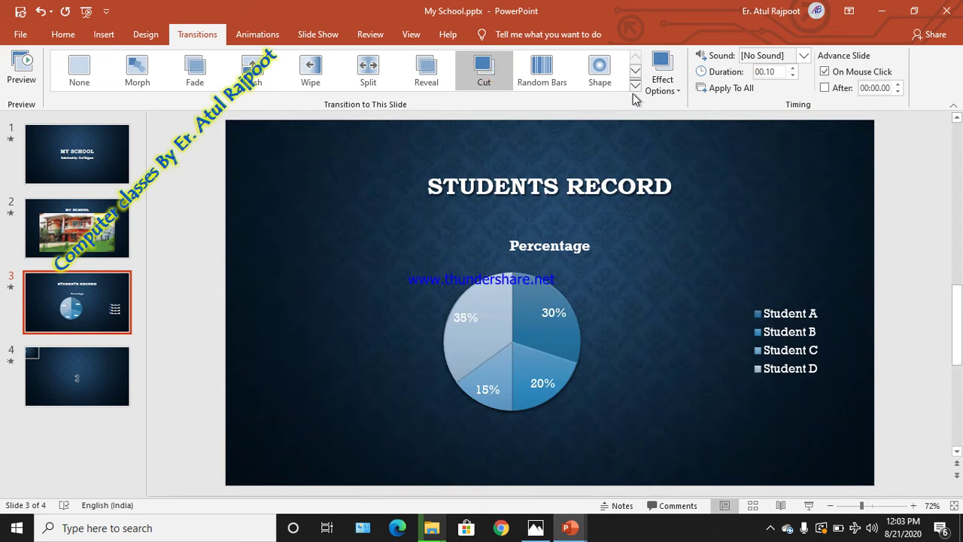
click(636, 86)
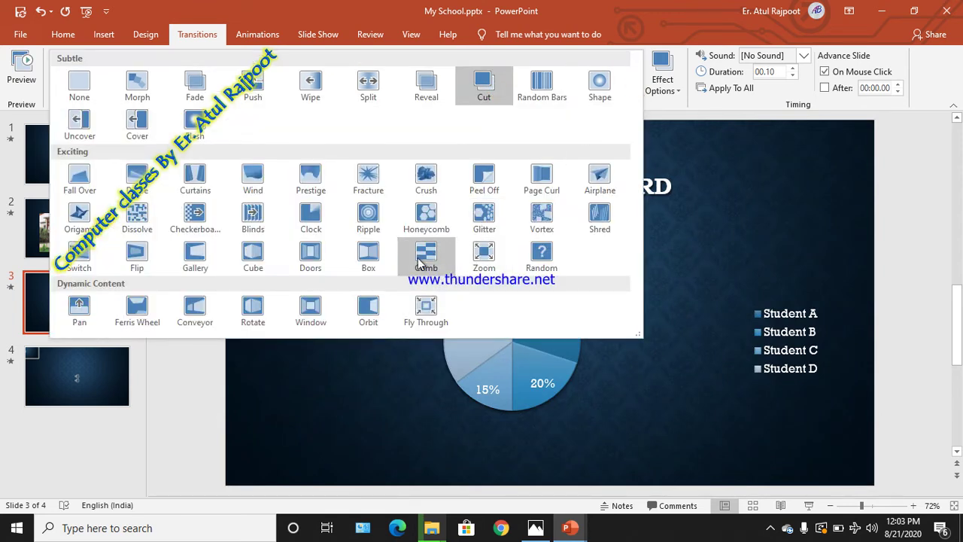
click(325, 258)
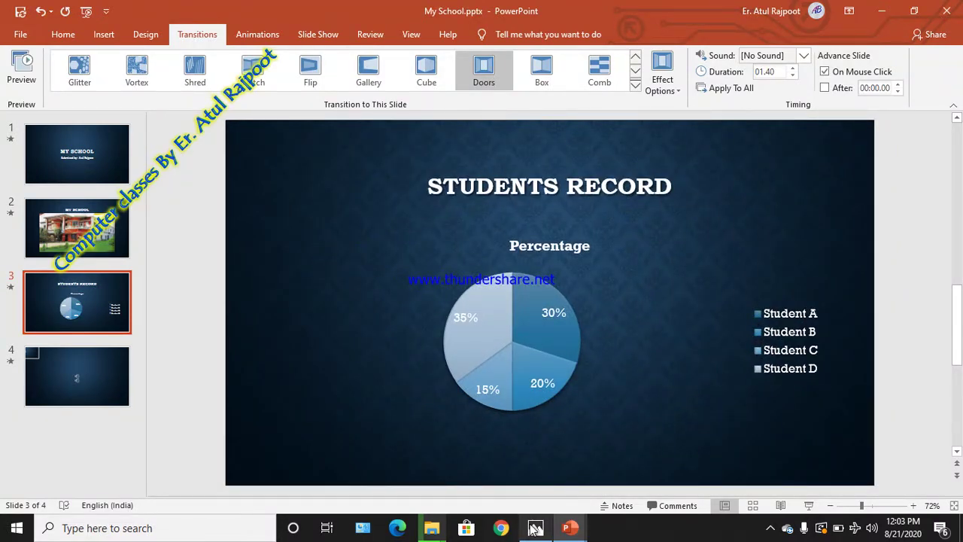
mouse_move(535, 527)
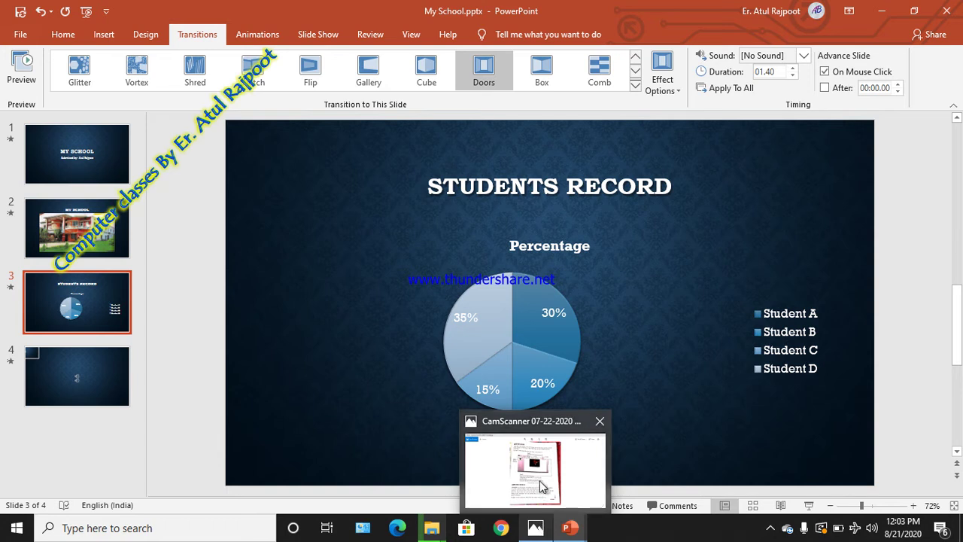
click(539, 484)
- Scroll to the textbook's Slide Transition page and drag to read its steps
scroll(509, 423, up, 3)
scroll(508, 422, down, 2)
scroll(509, 421, down, 1)
scroll(508, 421, down, 1)
scroll(509, 421, down, 1)
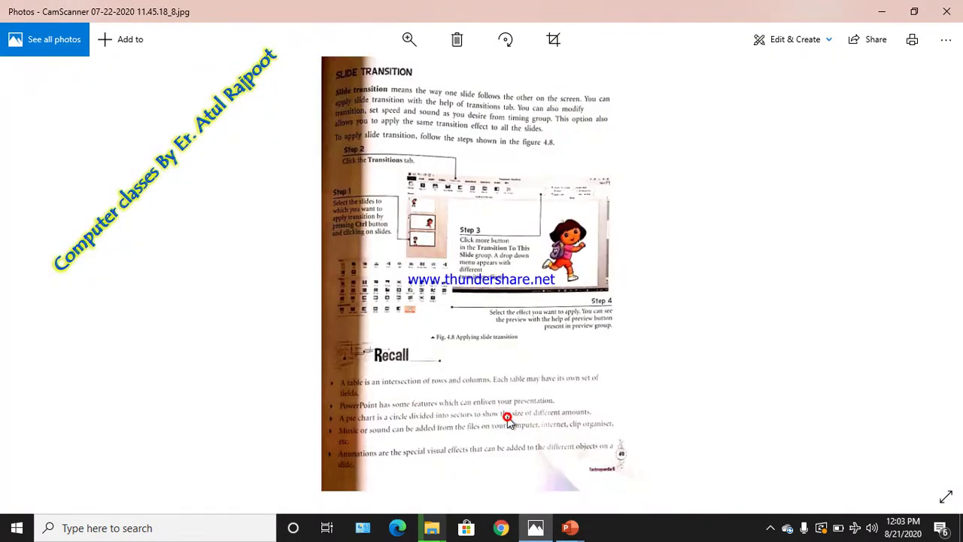
scroll(439, 219, up, 2)
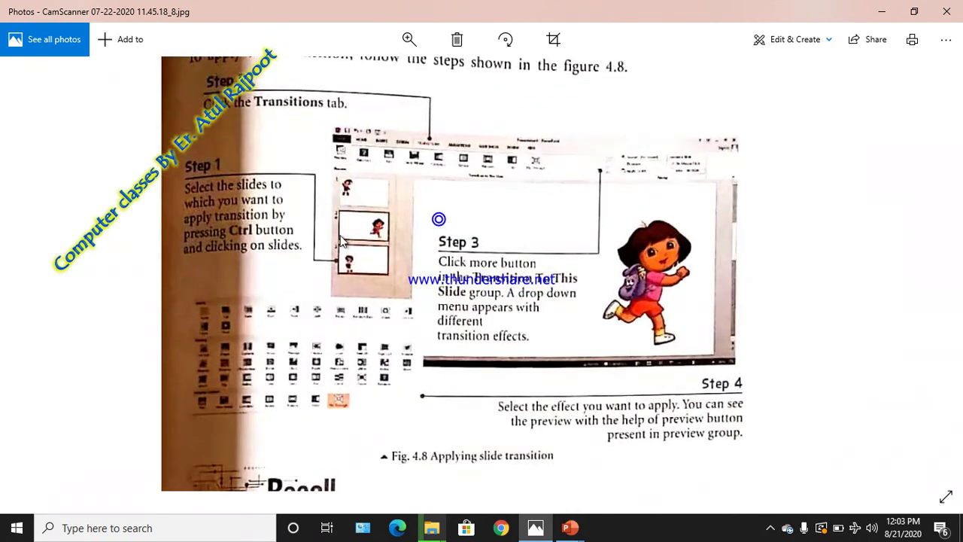
drag(340, 239, 340, 335)
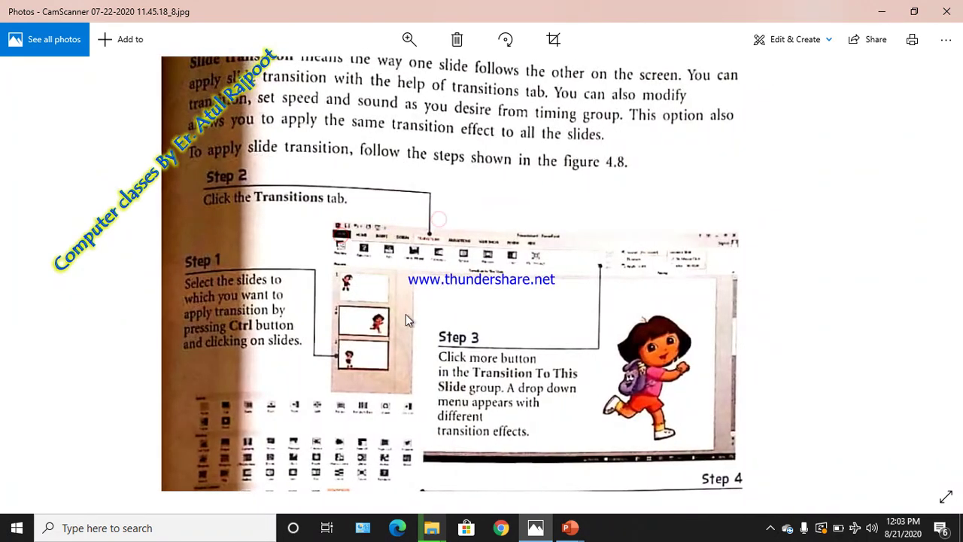
drag(331, 249, 301, 351)
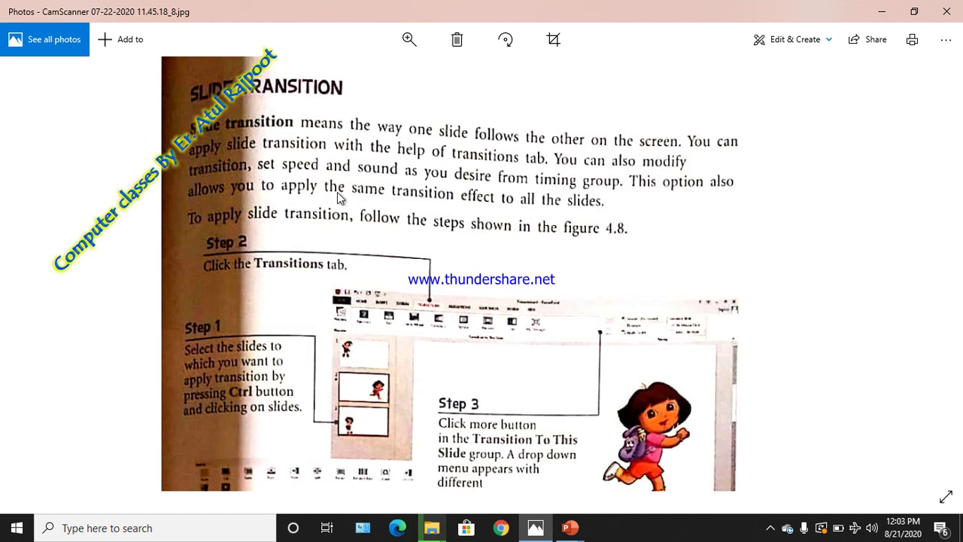
scroll(283, 261, down, 2)
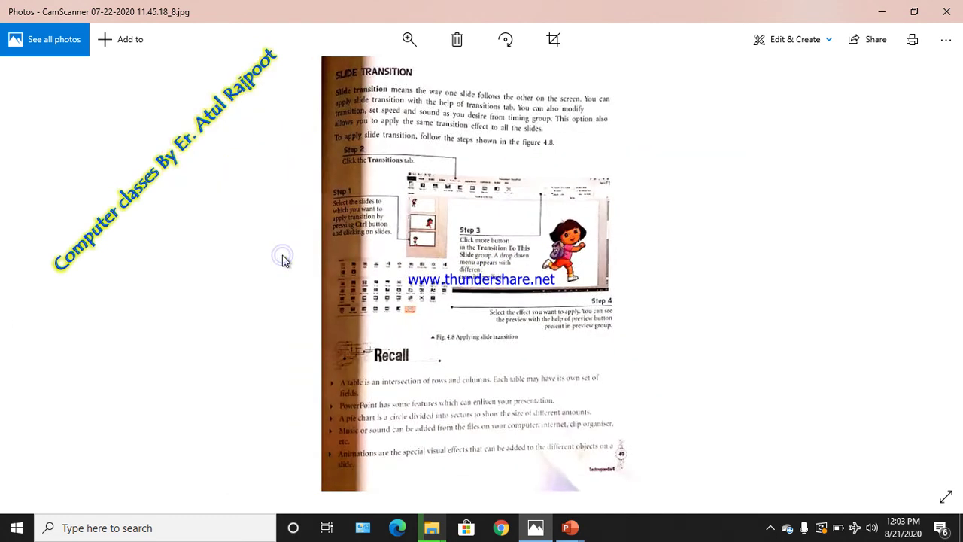
scroll(283, 261, up, 1)
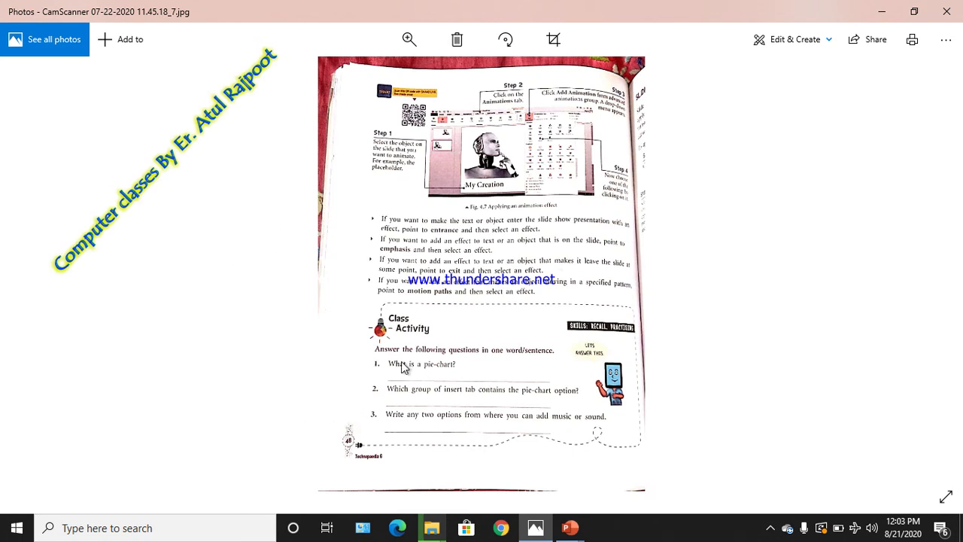
- Zoom into the Class Activity questions, peeking at the next Slide Transition page and back
scroll(401, 367, up, 3)
scroll(401, 309, down, 1)
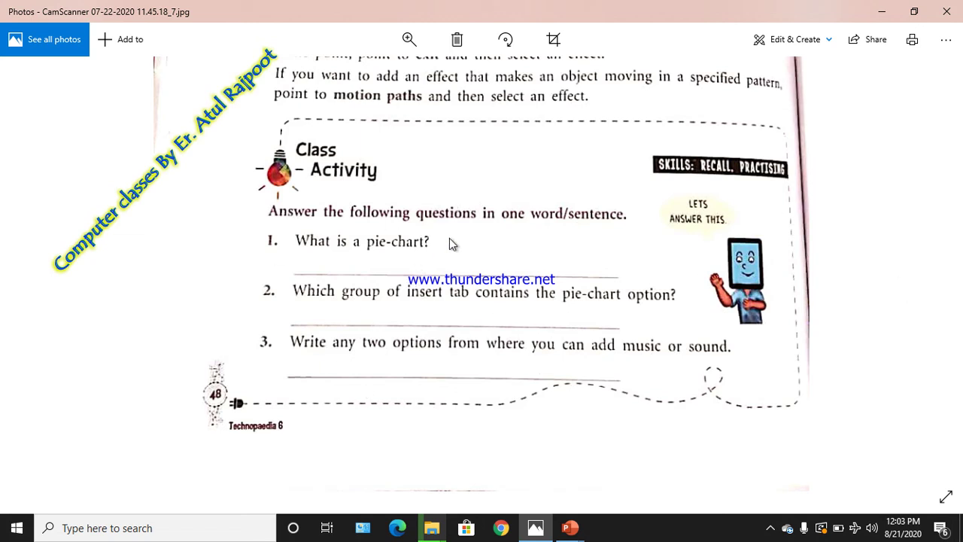
scroll(450, 234, down, 3)
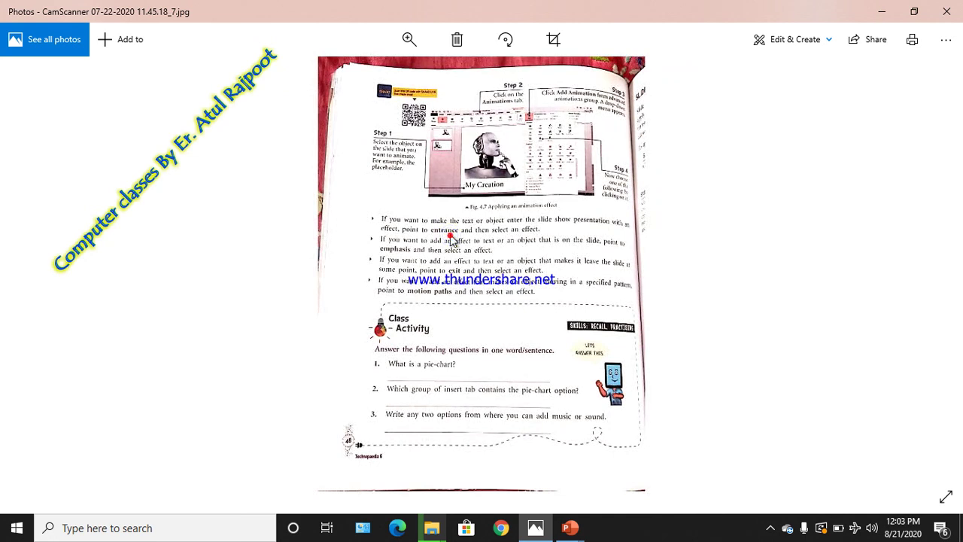
key(Right)
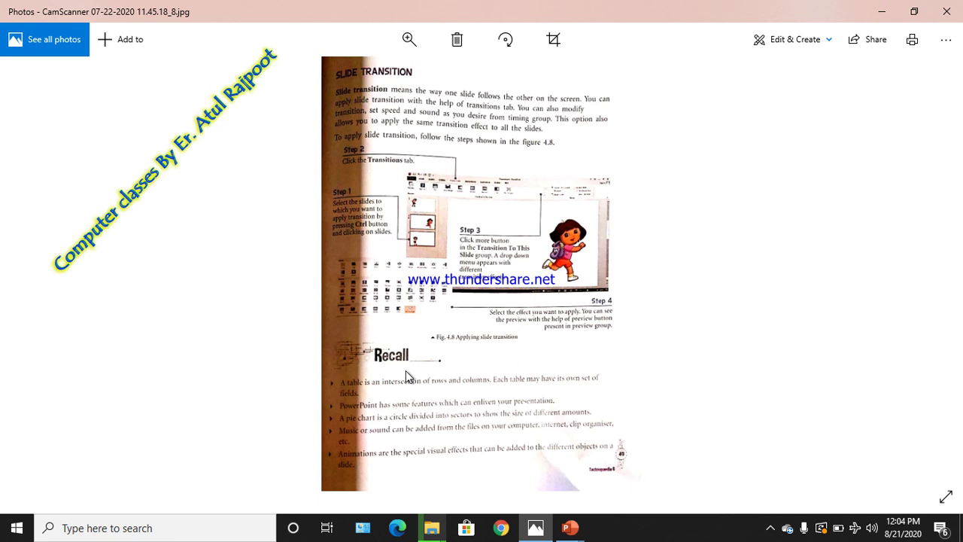
scroll(488, 368, up, 2)
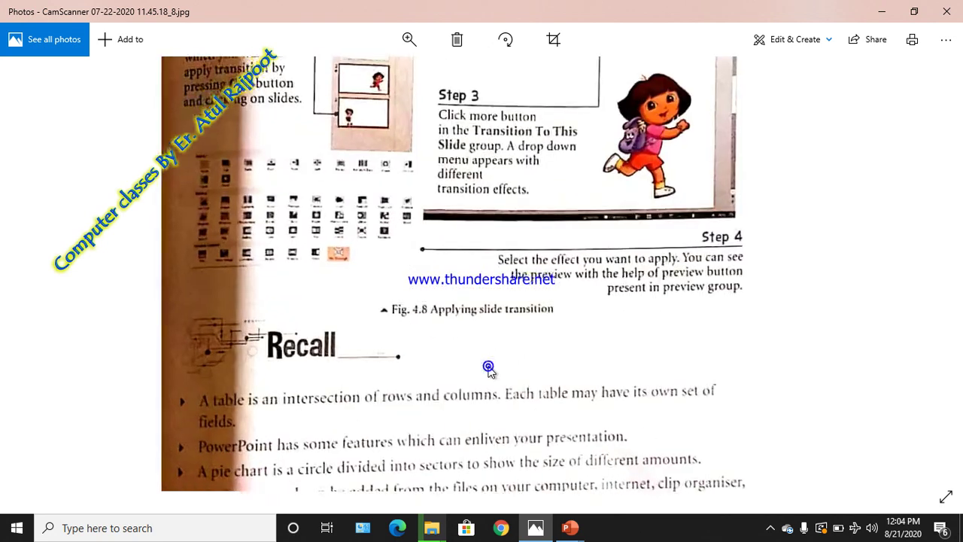
scroll(489, 368, down, 2)
key(Left)
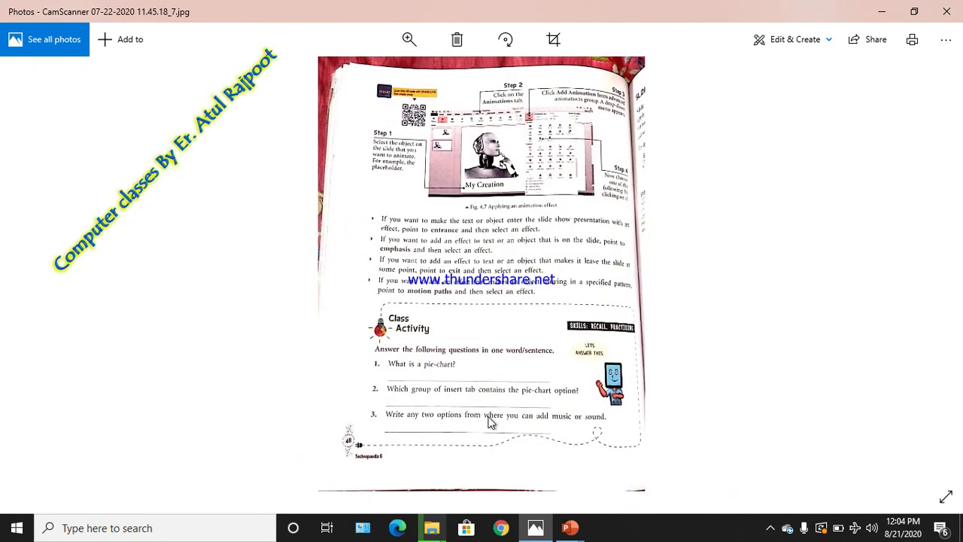
scroll(373, 450, up, 2)
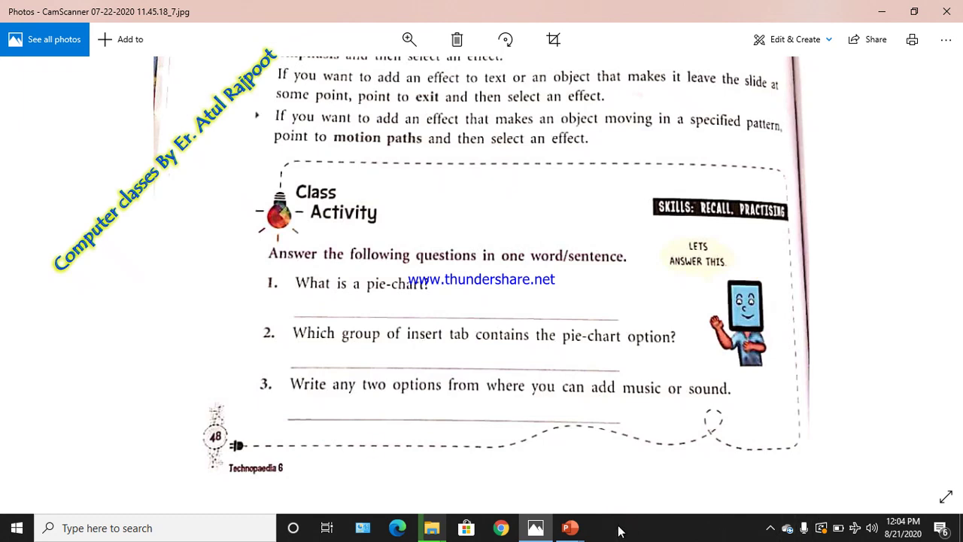
click(764, 531)
click(766, 530)
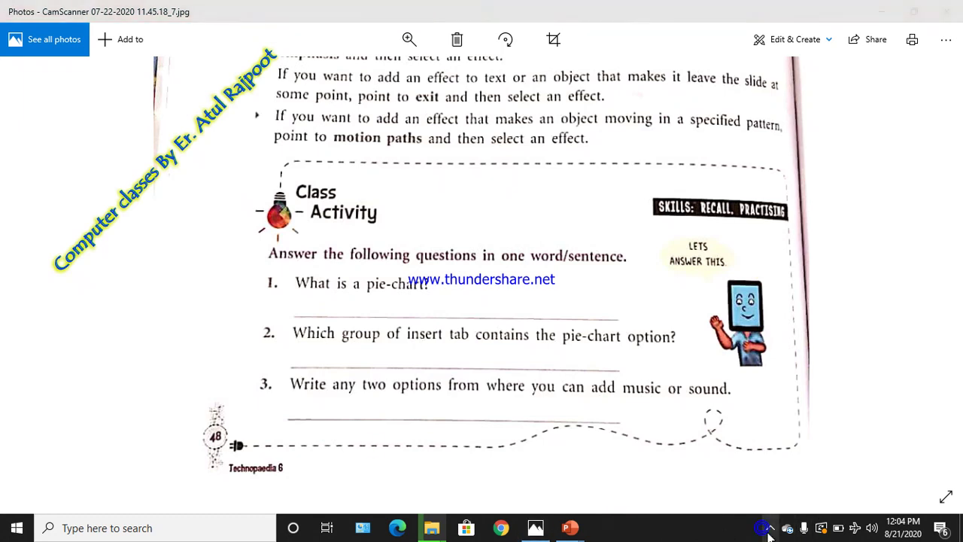